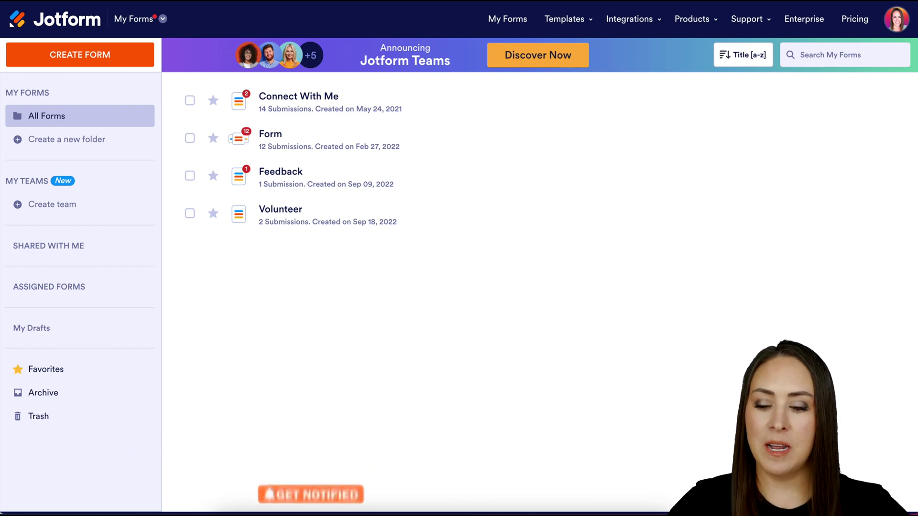
From My Sign Documents, create a new sign document using a template
{"action": "left_click", "coordinate": [143, 21]}
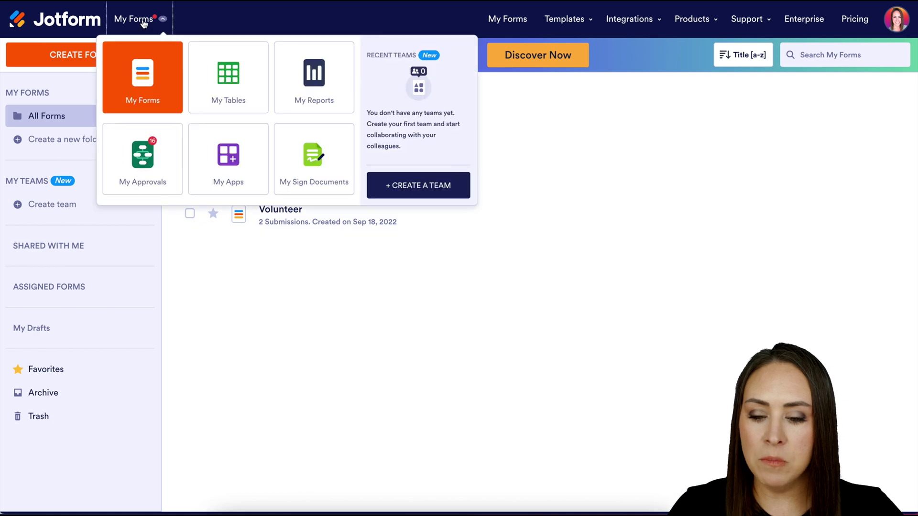
{"action": "left_click", "coordinate": [309, 163]}
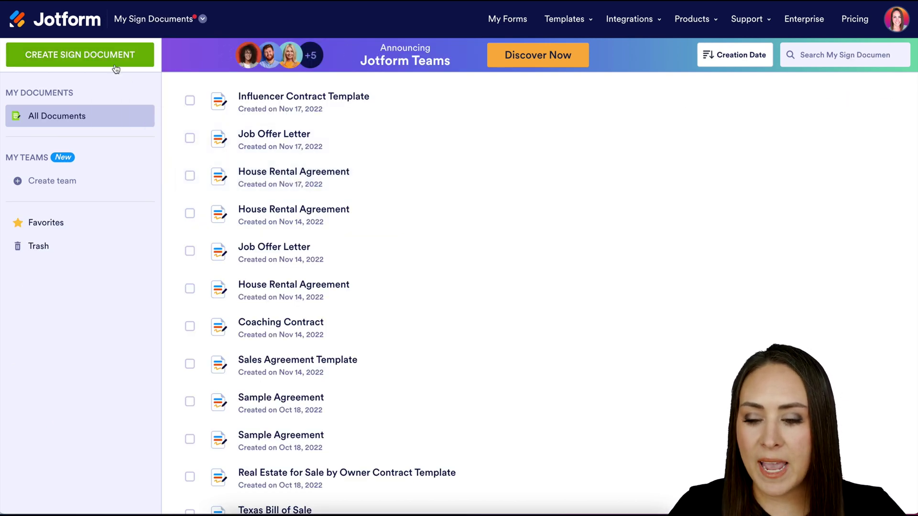
{"action": "left_click", "coordinate": [108, 57]}
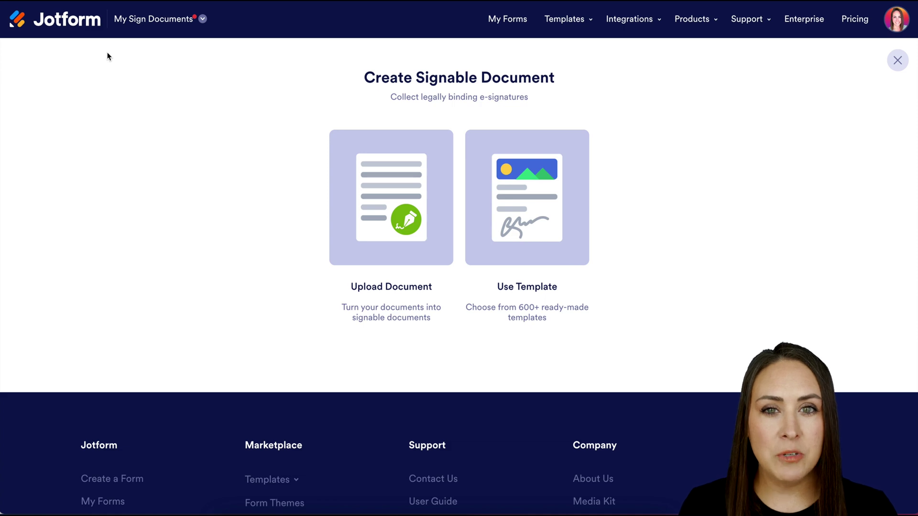
{"action": "left_click", "coordinate": [551, 187]}
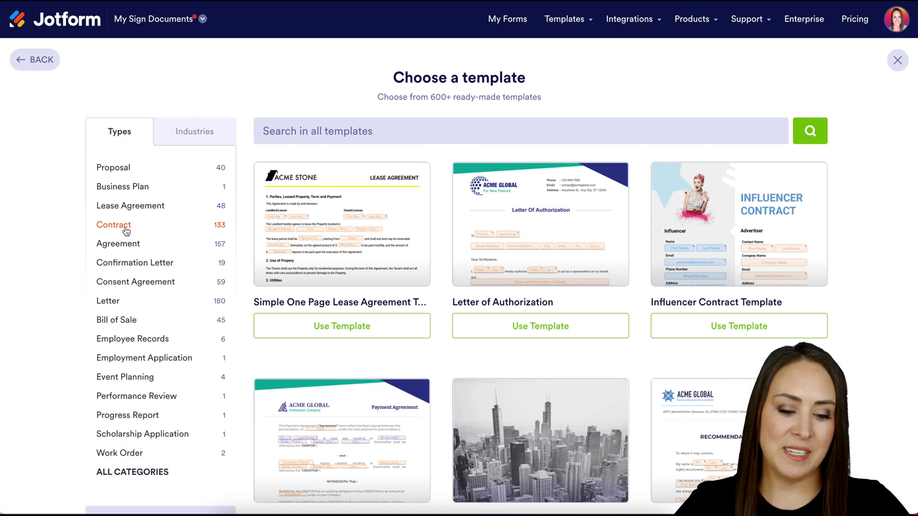
Open the Influencer Contract Template in the builder and scroll through its pages
{"action": "left_click", "coordinate": [741, 329]}
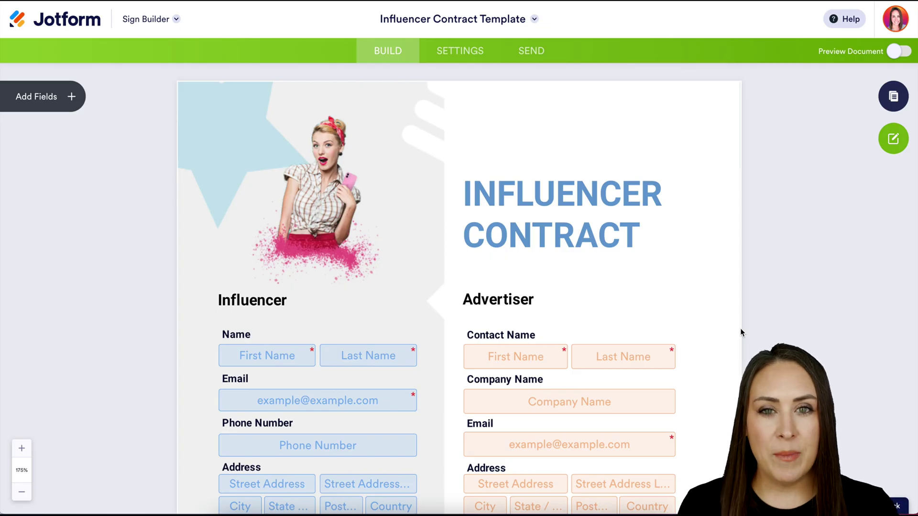
{"action": "scroll", "coordinate": [740, 328], "scroll_direction": "down", "scroll_amount": 7}
{"action": "scroll", "coordinate": [740, 328], "scroll_direction": "down", "scroll_amount": 1}
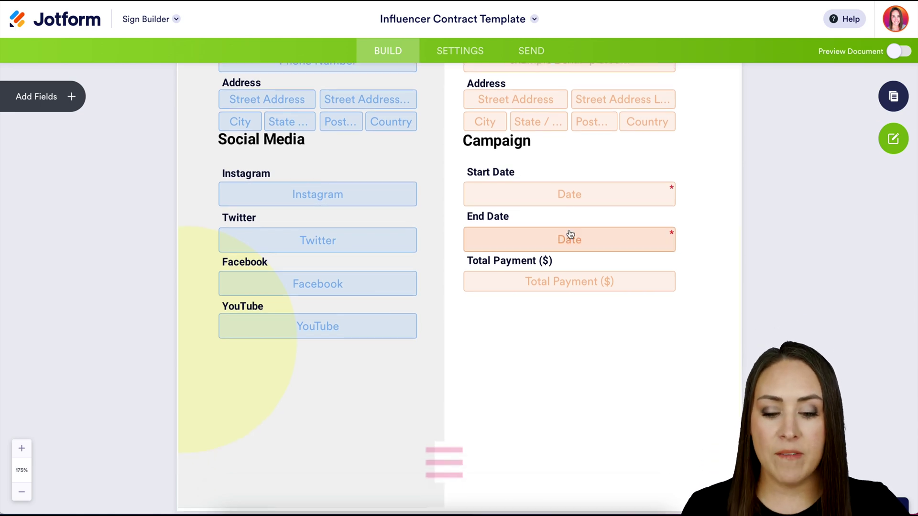
Check which signer role fills the Instagram field, then review the signature boxes and return to the top
{"action": "left_click", "coordinate": [399, 198]}
{"action": "left_click", "coordinate": [358, 224]}
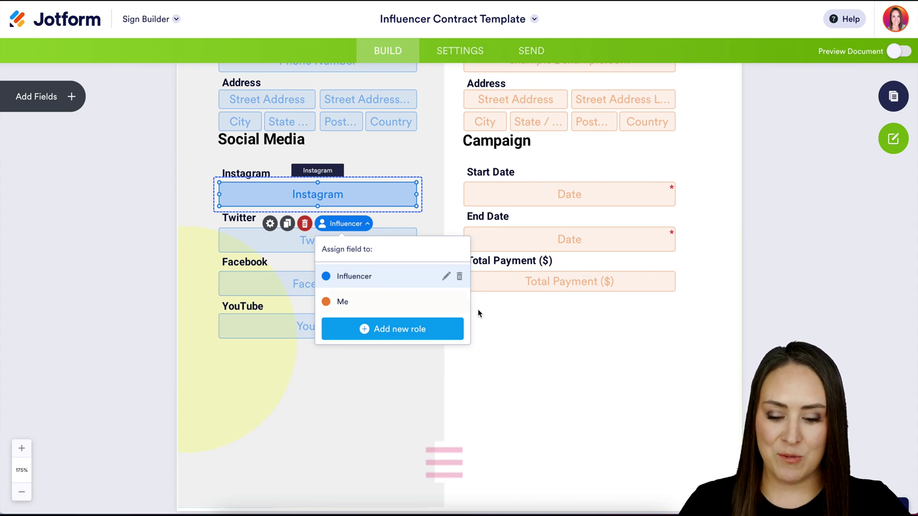
{"action": "left_click", "coordinate": [520, 326]}
{"action": "scroll", "coordinate": [520, 326], "scroll_direction": "down", "scroll_amount": 15}
{"action": "scroll", "coordinate": [519, 326], "scroll_direction": "down", "scroll_amount": 13}
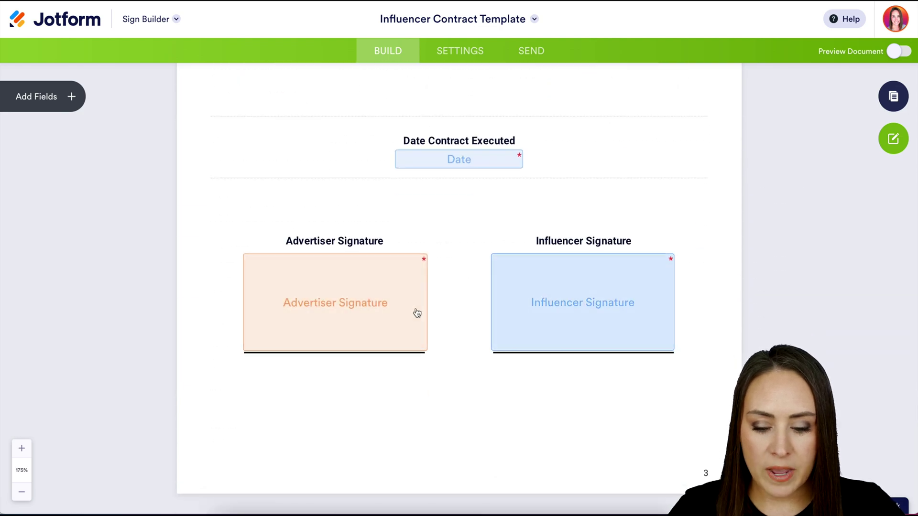
{"action": "scroll", "coordinate": [595, 191], "scroll_direction": "up", "scroll_amount": 1}
{"action": "scroll", "coordinate": [595, 193], "scroll_direction": "up", "scroll_amount": 20}
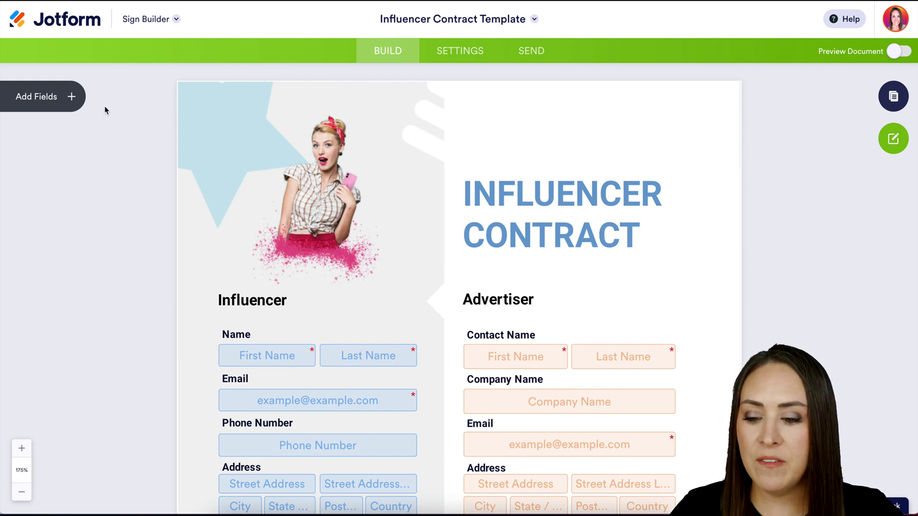
Add an Email field assigned to Me and not required, then delete it and open Settings
{"action": "left_click", "coordinate": [79, 99]}
{"action": "left_click_drag", "start_coordinate": [46, 142], "coordinate": [572, 145]}
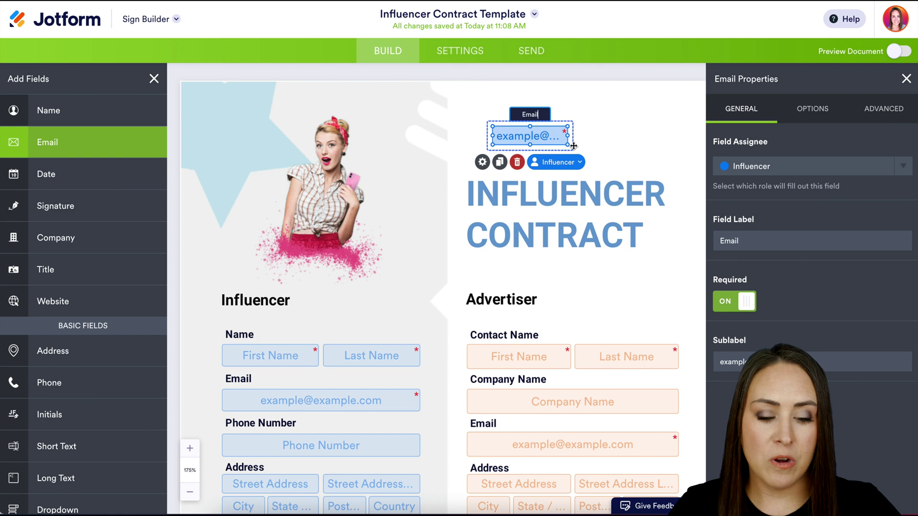
{"action": "left_click", "coordinate": [903, 166]}
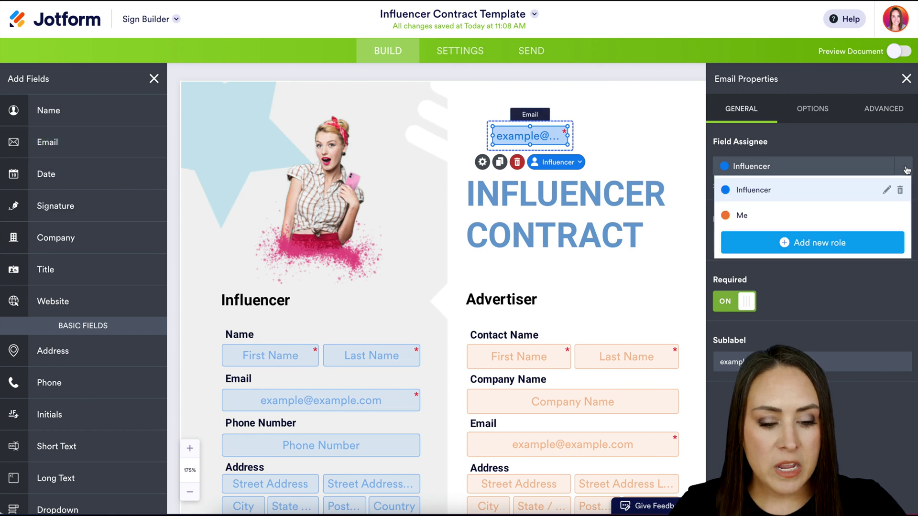
{"action": "left_click", "coordinate": [817, 223]}
{"action": "left_click", "coordinate": [725, 309]}
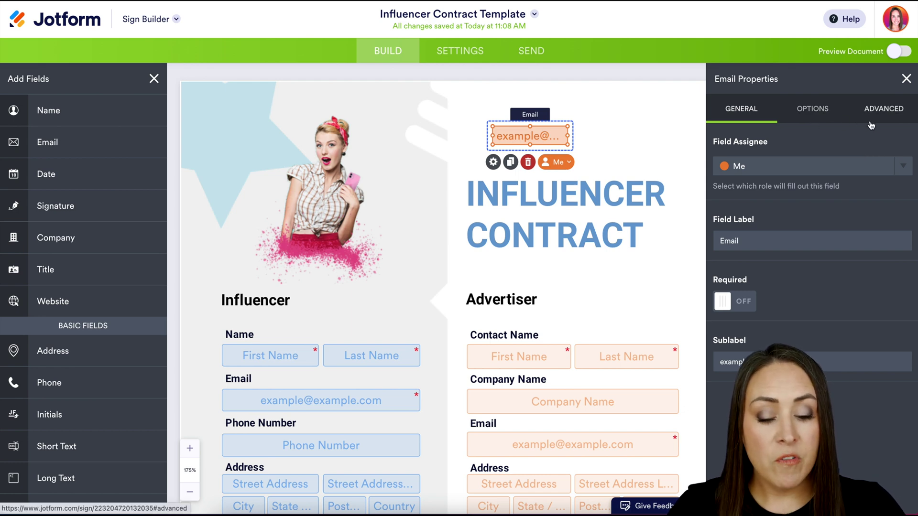
{"action": "left_click", "coordinate": [529, 162]}
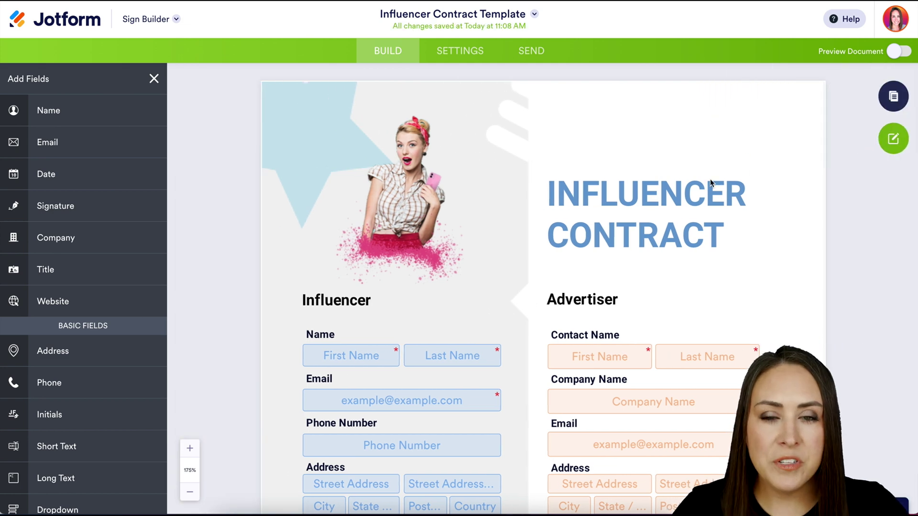
{"action": "left_click", "coordinate": [471, 56]}
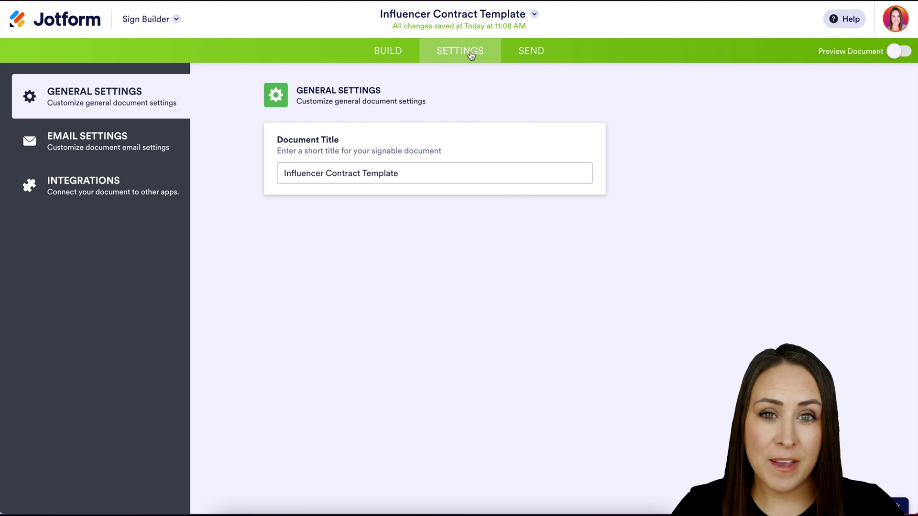
Set the signature email message to 'Please sign ASAP', review Integrations, and go to Send
{"action": "left_click", "coordinate": [98, 143]}
{"action": "left_click", "coordinate": [339, 246]}
{"action": "type", "text": "Pleas"}
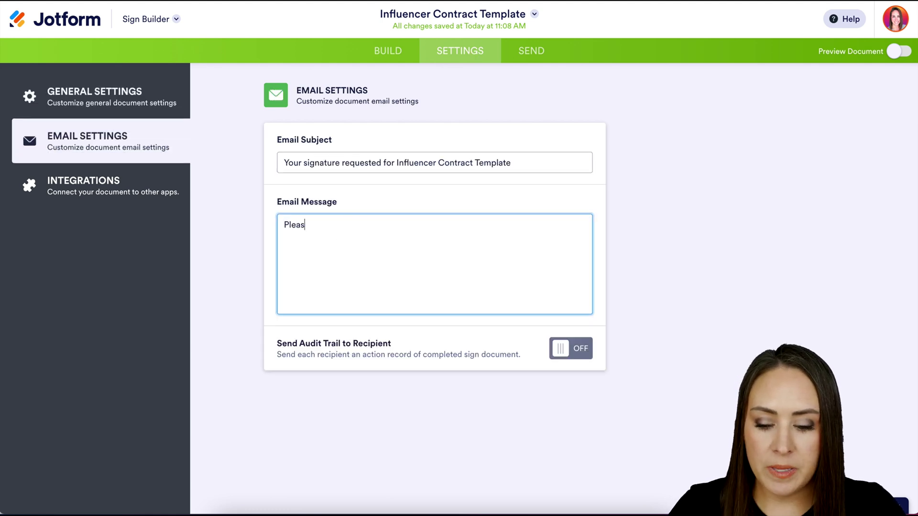
{"action": "type", "text": "e sign sSAP"}
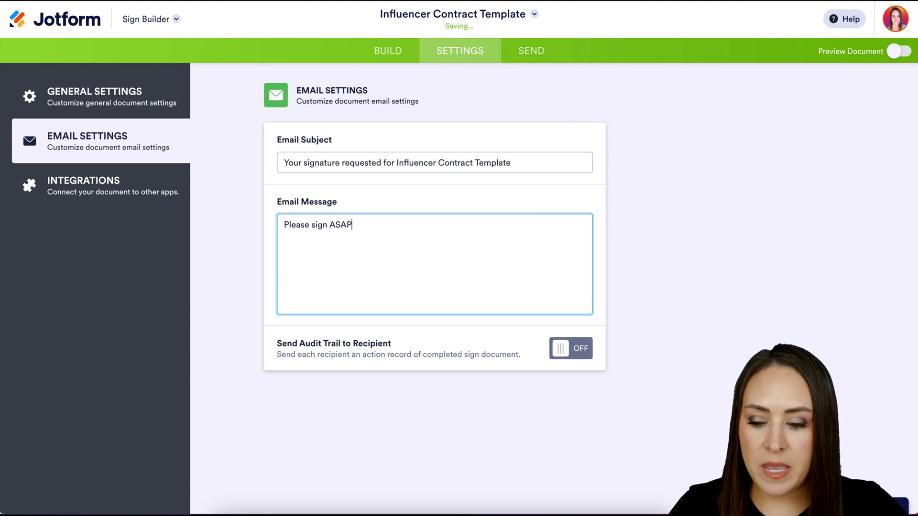
{"action": "left_click", "coordinate": [114, 189]}
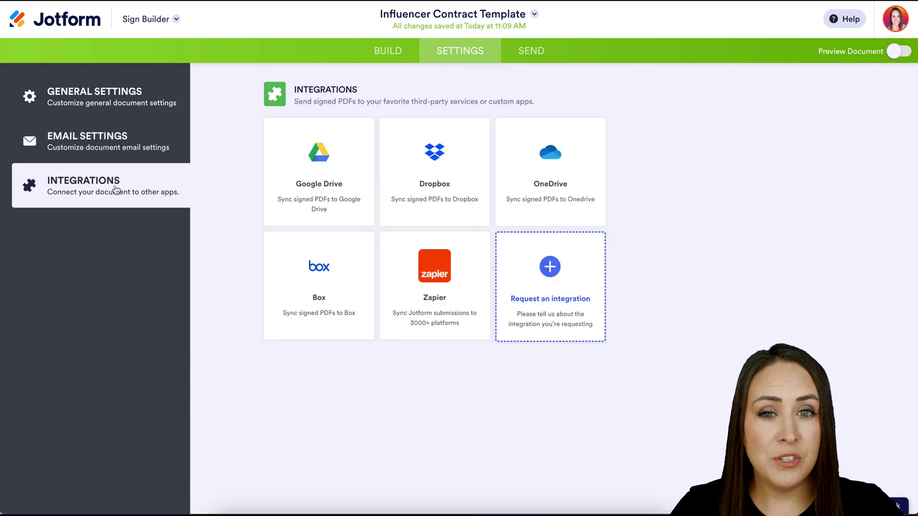
{"action": "left_click", "coordinate": [536, 63]}
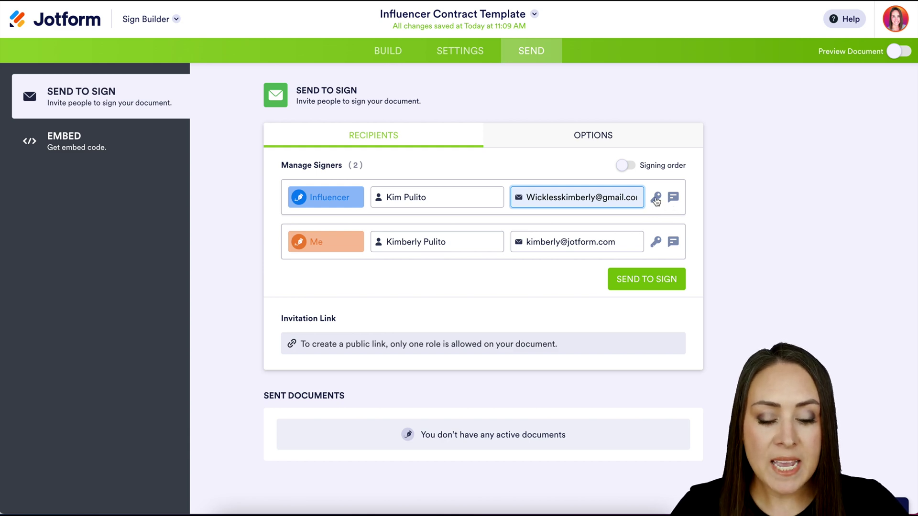
{"action": "left_click", "coordinate": [655, 197]}
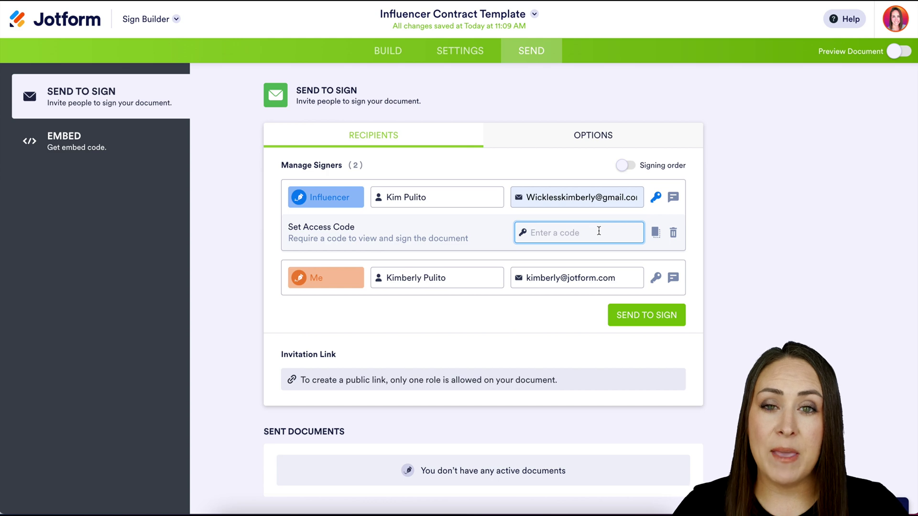
{"action": "type", "text": "123"}
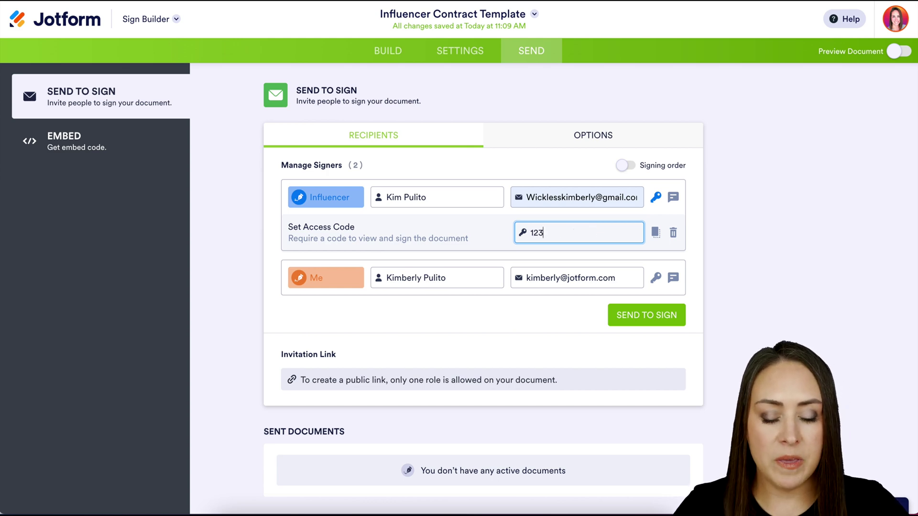
{"action": "left_click", "coordinate": [673, 197]}
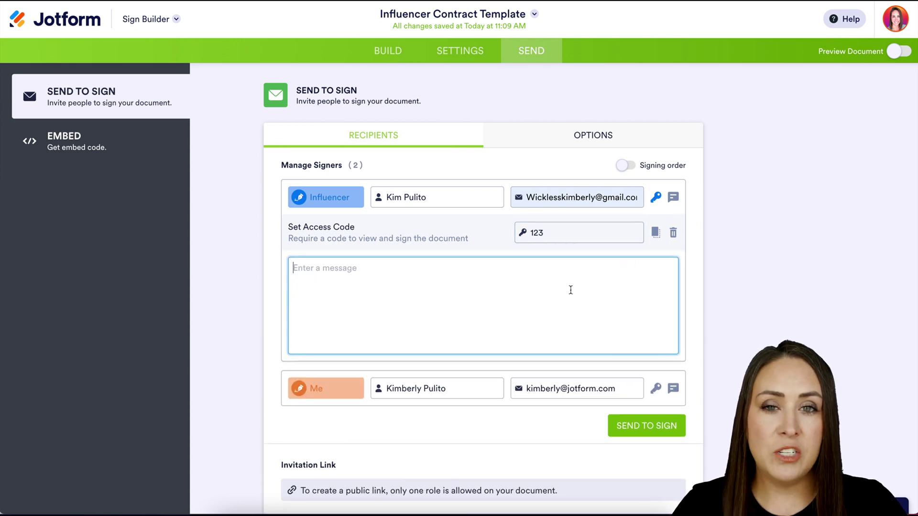
{"action": "type", "text": "Passcode is 123"}
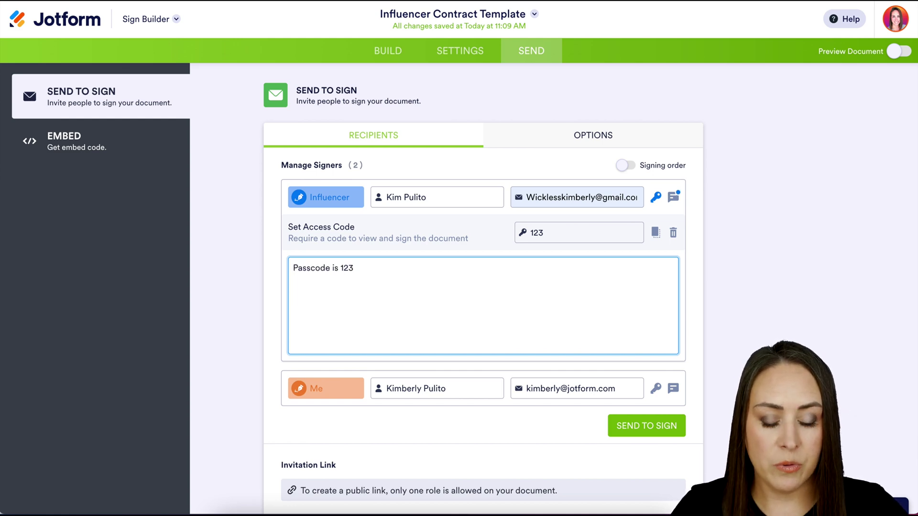
{"action": "left_click", "coordinate": [674, 199]}
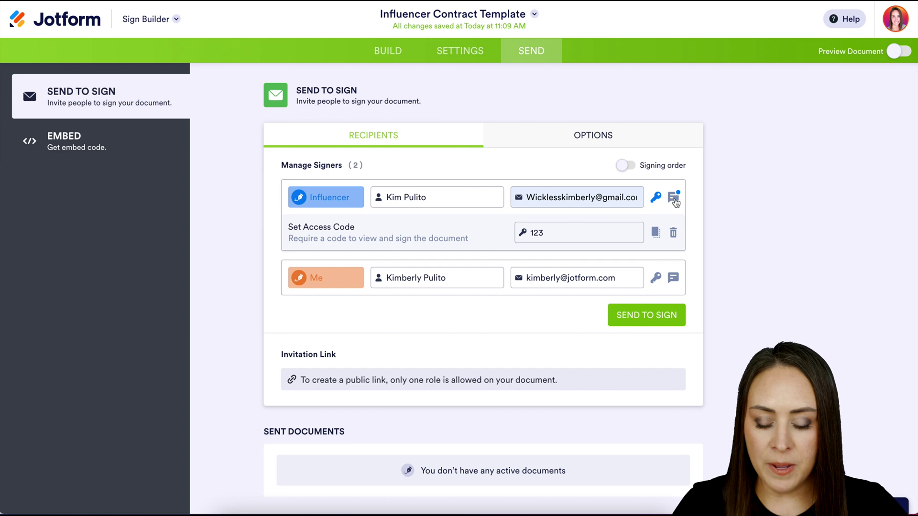
{"action": "left_click", "coordinate": [637, 141]}
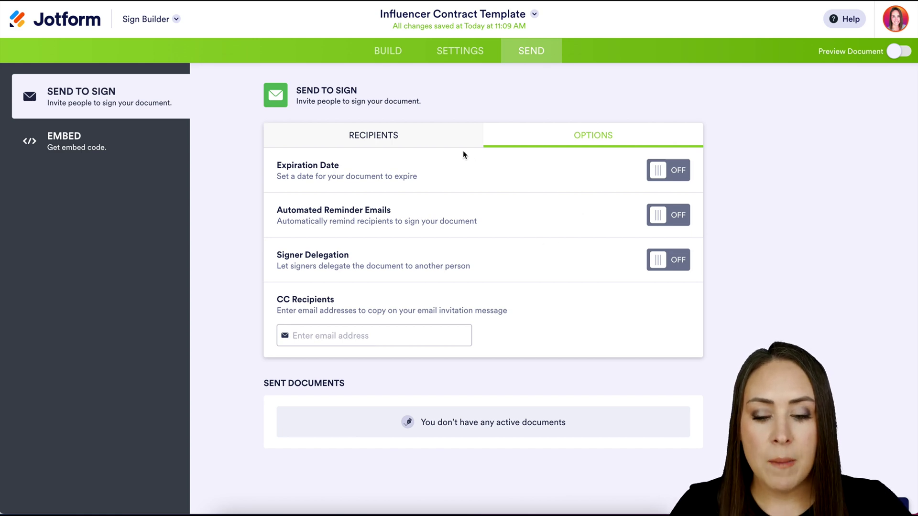
Turn on signing order with Me as signer 1 before Influencer, and send the contract
{"action": "left_click", "coordinate": [438, 140]}
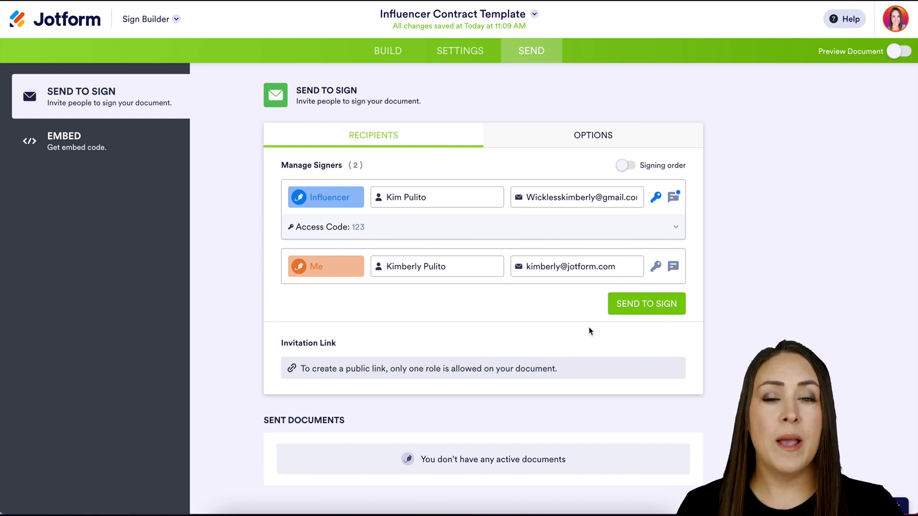
{"action": "left_click", "coordinate": [627, 168]}
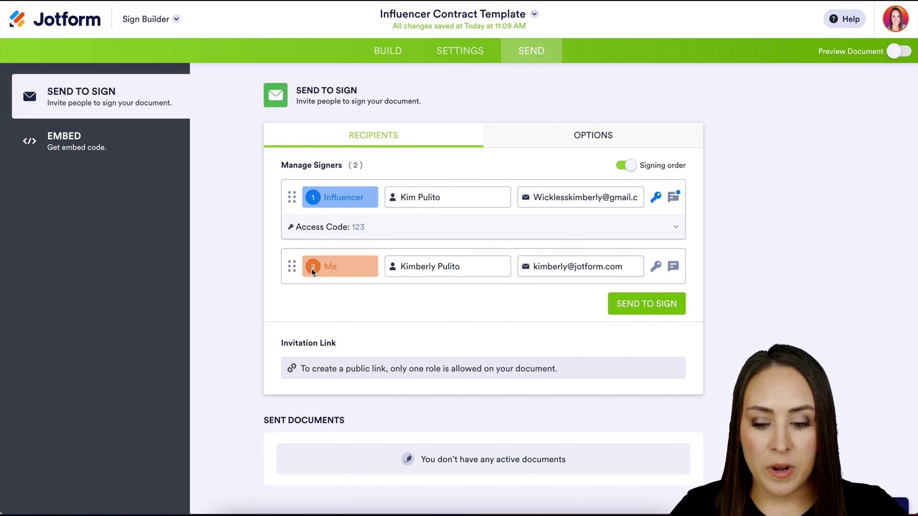
{"action": "left_click_drag", "start_coordinate": [292, 266], "coordinate": [288, 202]}
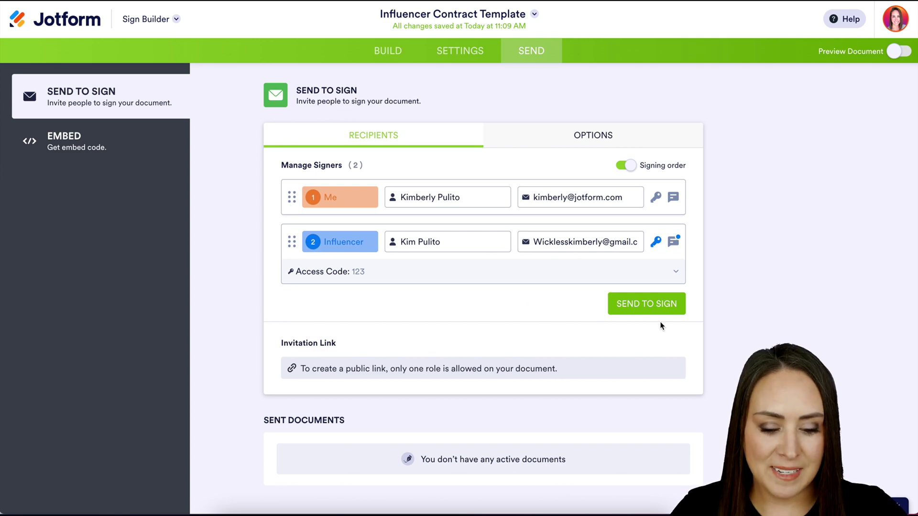
{"action": "left_click", "coordinate": [660, 304]}
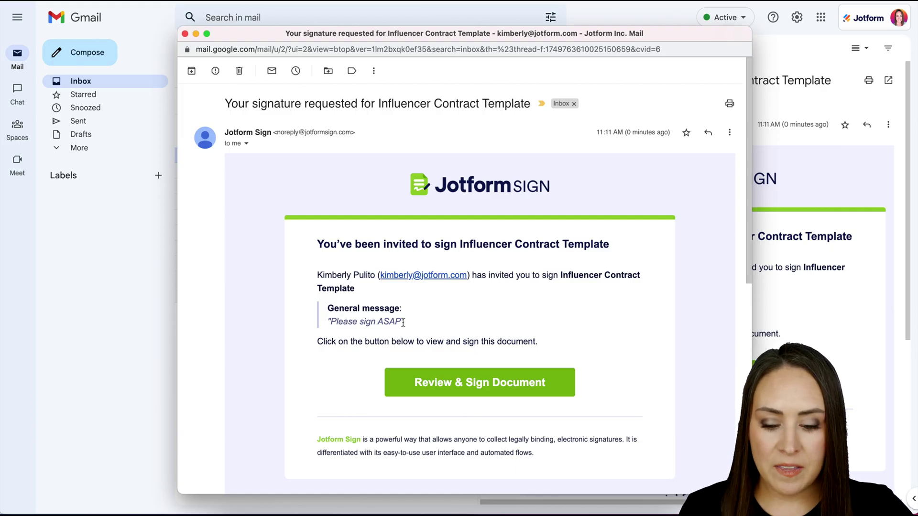
Highlight the general message in the request email and open the contract via Review & Sign Document
{"action": "left_click_drag", "start_coordinate": [405, 323], "coordinate": [325, 323]}
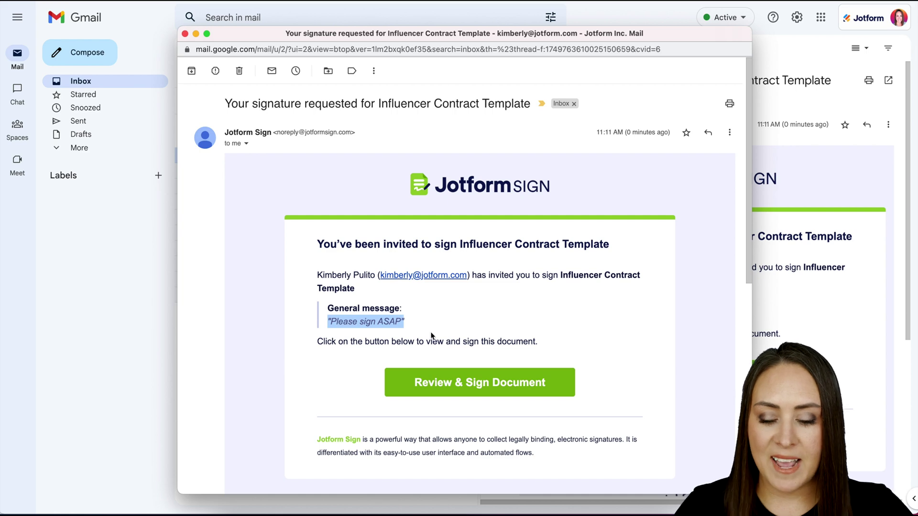
{"action": "left_click", "coordinate": [520, 389]}
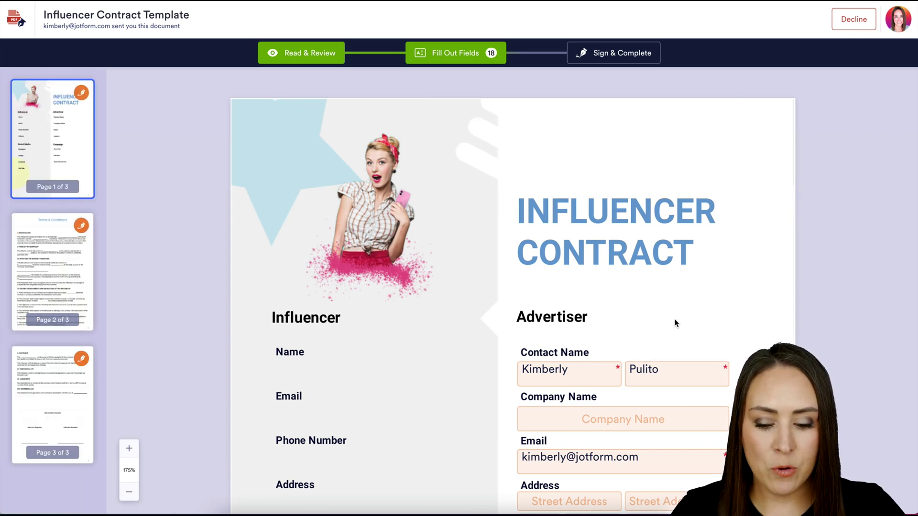
Sign the Advertiser Signature field with a red hand-drawn signature, then Sign & Complete and accept
{"action": "scroll", "coordinate": [675, 323], "scroll_direction": "down", "scroll_amount": 10}
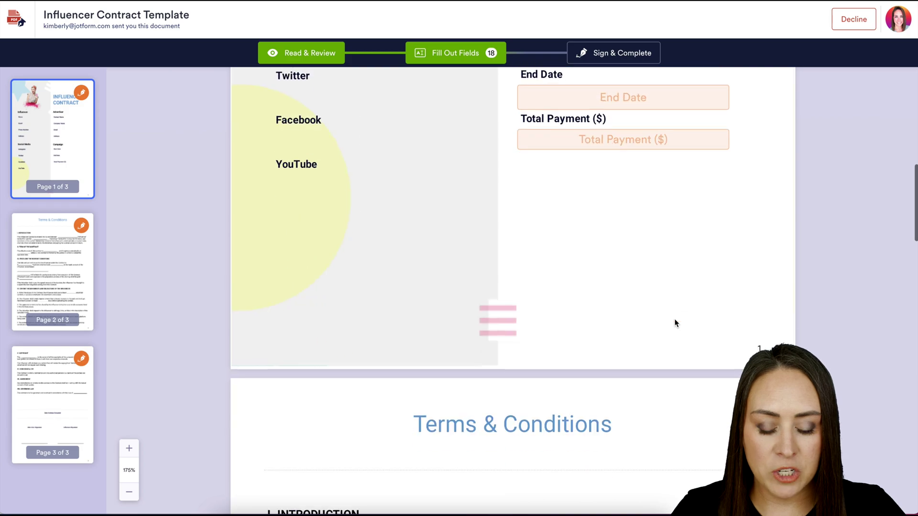
{"action": "scroll", "coordinate": [675, 323], "scroll_direction": "down", "scroll_amount": 15}
{"action": "scroll", "coordinate": [675, 323], "scroll_direction": "down", "scroll_amount": 3}
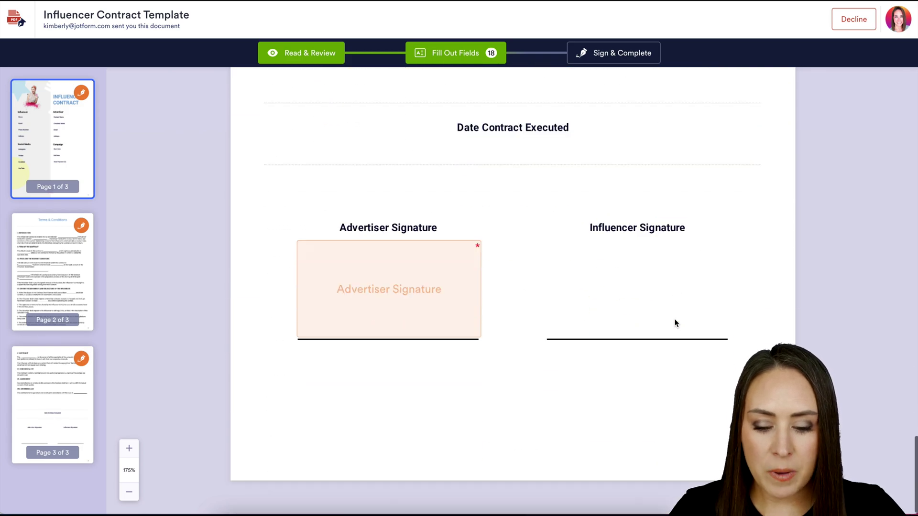
{"action": "left_click", "coordinate": [376, 258]}
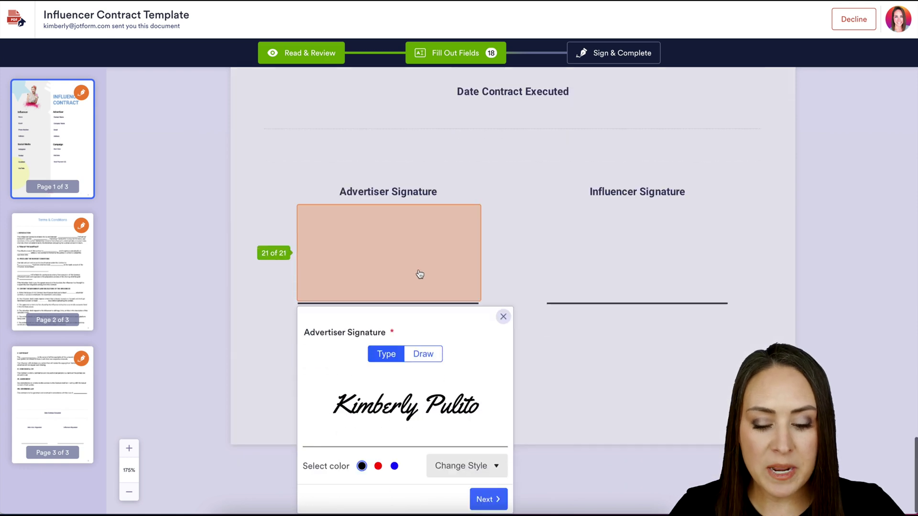
{"action": "left_click", "coordinate": [475, 470]}
{"action": "left_click", "coordinate": [473, 439]}
{"action": "left_click", "coordinate": [377, 466]}
{"action": "left_click", "coordinate": [423, 354]}
{"action": "left_click_drag", "start_coordinate": [396, 419], "coordinate": [388, 402]}
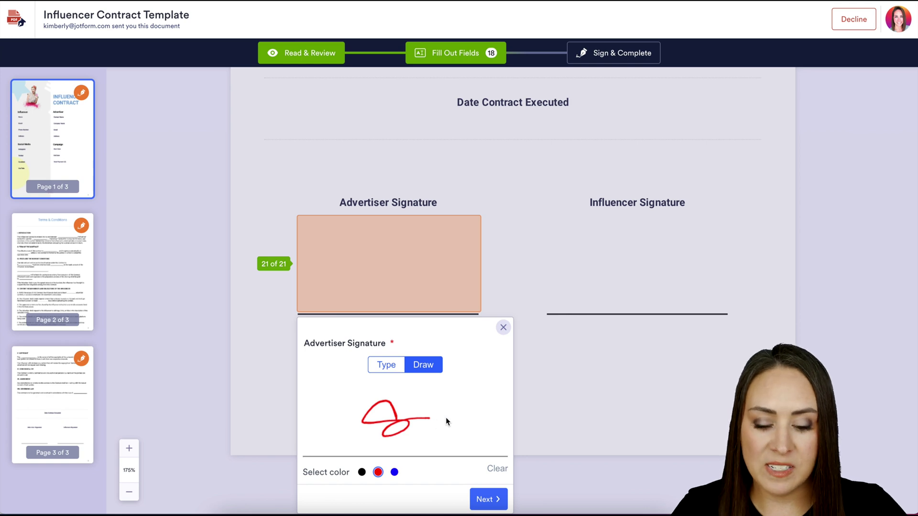
{"action": "left_click", "coordinate": [503, 327]}
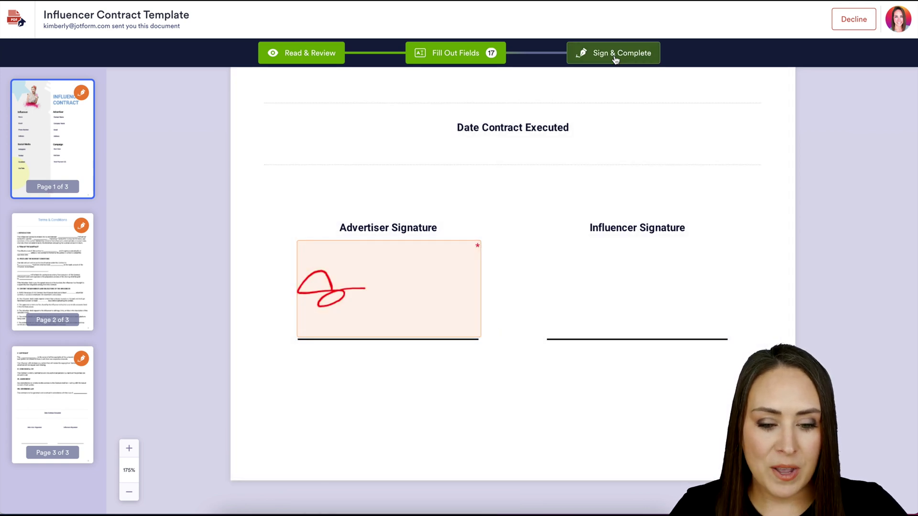
{"action": "left_click", "coordinate": [614, 53]}
{"action": "left_click", "coordinate": [589, 348]}
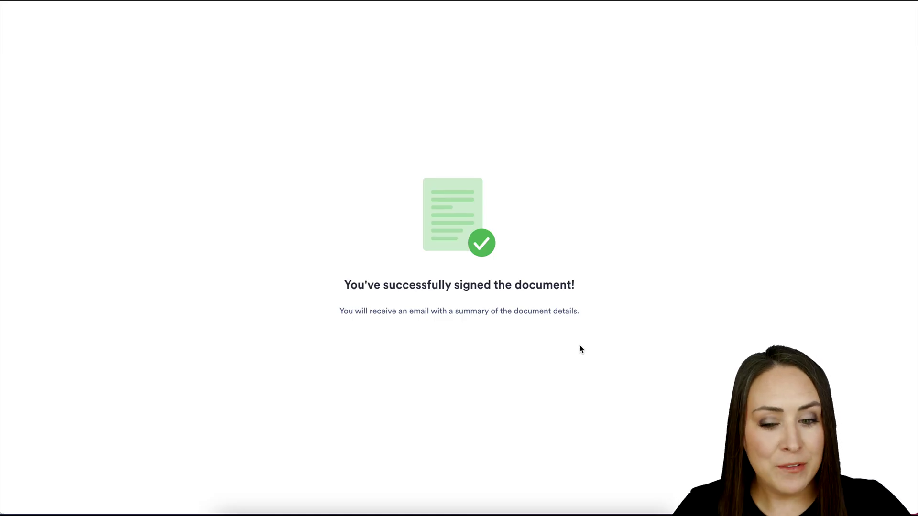
Open the influencer's request email and highlight the general message and private passcode note
{"action": "left_click", "coordinate": [808, 10]}
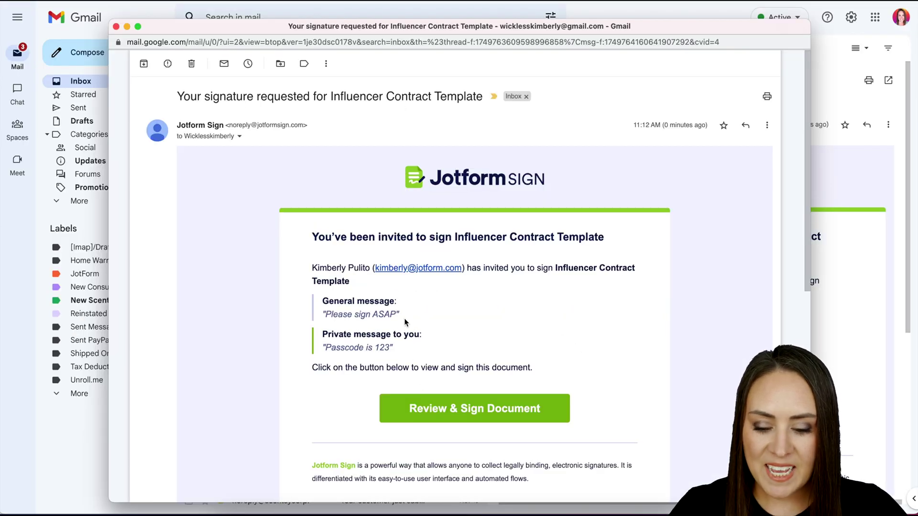
{"action": "left_click_drag", "start_coordinate": [400, 314], "coordinate": [323, 316]}
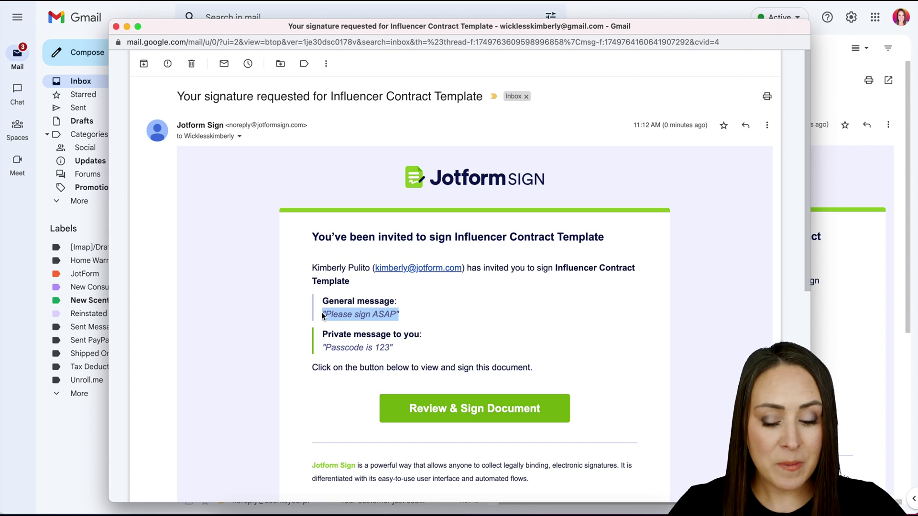
{"action": "left_click_drag", "start_coordinate": [393, 347], "coordinate": [319, 352]}
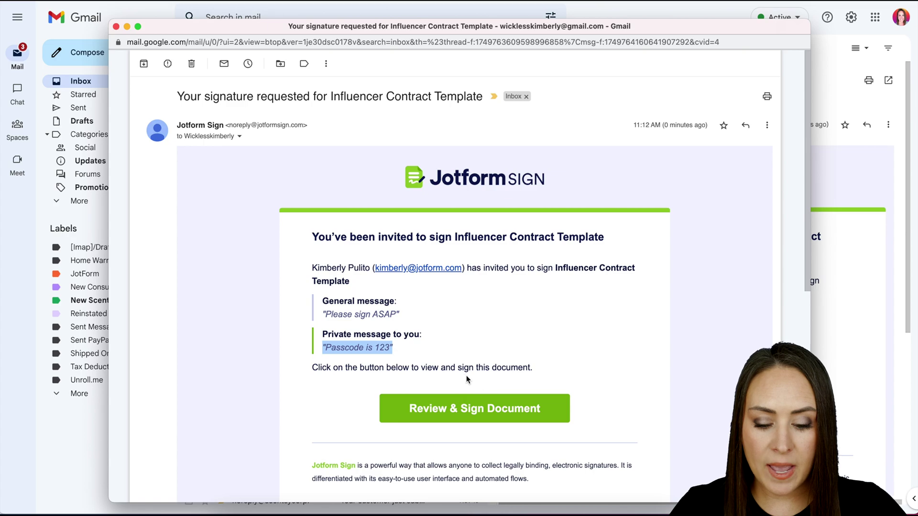
{"action": "left_click", "coordinate": [499, 411]}
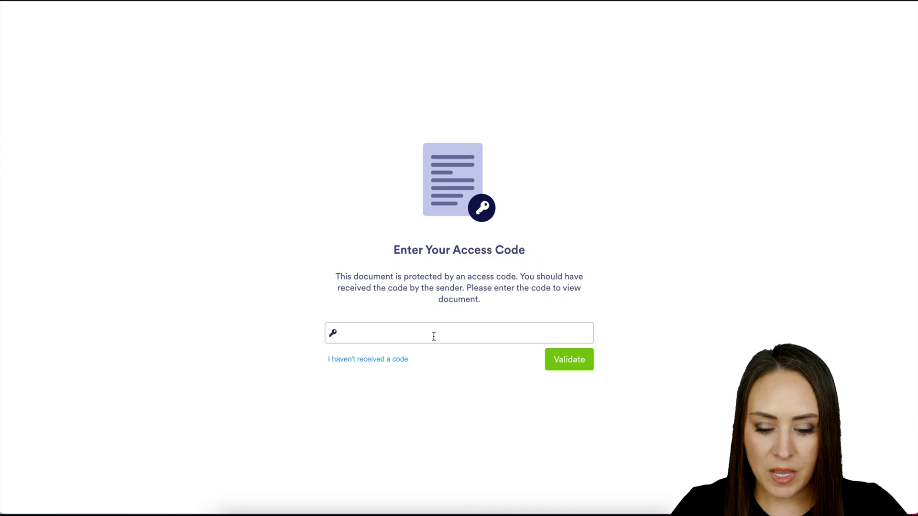
{"action": "left_click", "coordinate": [434, 334]}
{"action": "type", "text": "123"}
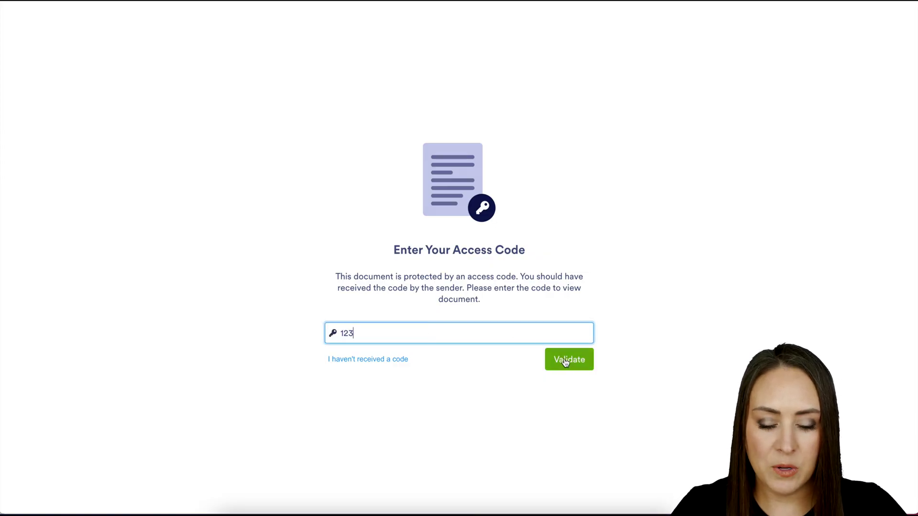
{"action": "left_click", "coordinate": [565, 359]}
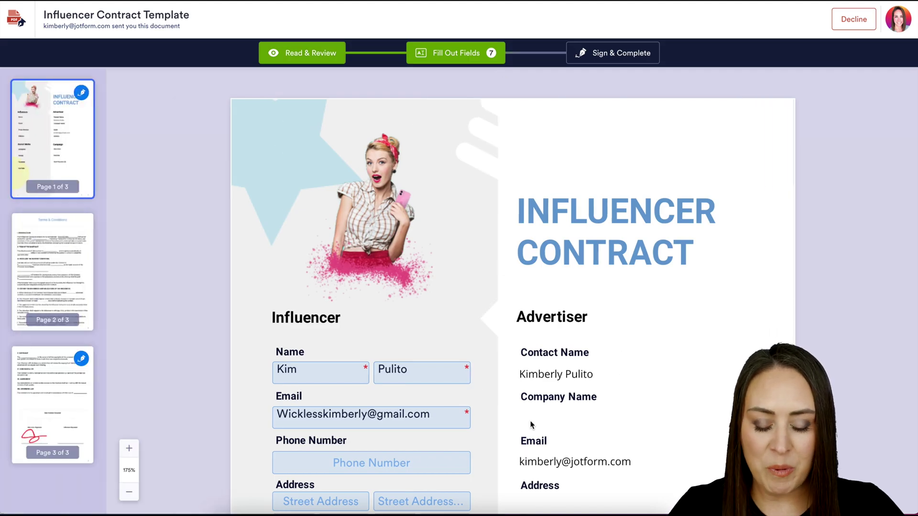
Add a typed signature to the Influencer Signature field and choose Sign & Complete
{"action": "scroll", "coordinate": [530, 421], "scroll_direction": "down", "scroll_amount": 20}
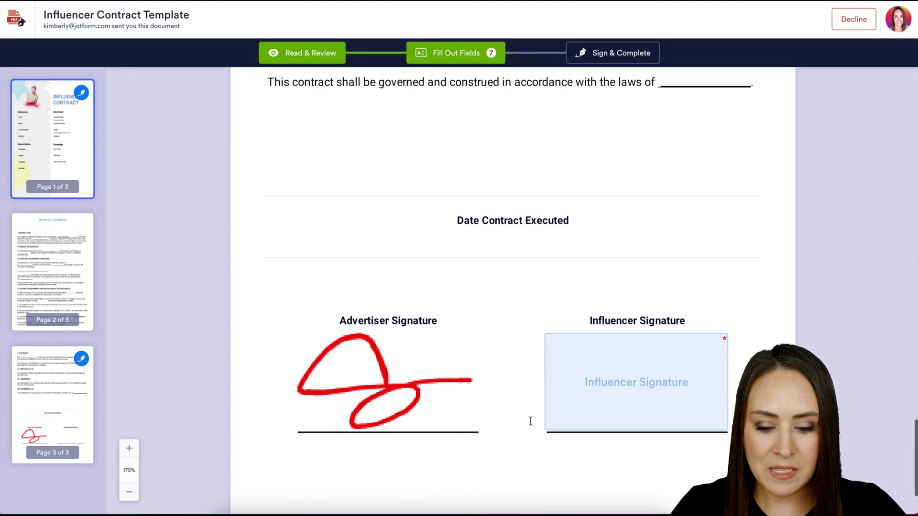
{"action": "scroll", "coordinate": [530, 420], "scroll_direction": "down", "scroll_amount": 3}
{"action": "left_click", "coordinate": [602, 315]}
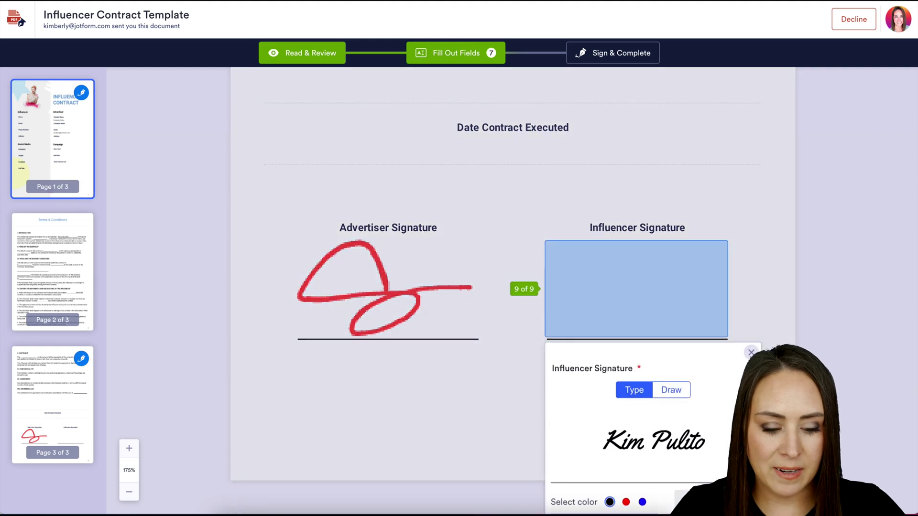
{"action": "left_click", "coordinate": [411, 311]}
{"action": "left_click", "coordinate": [615, 53]}
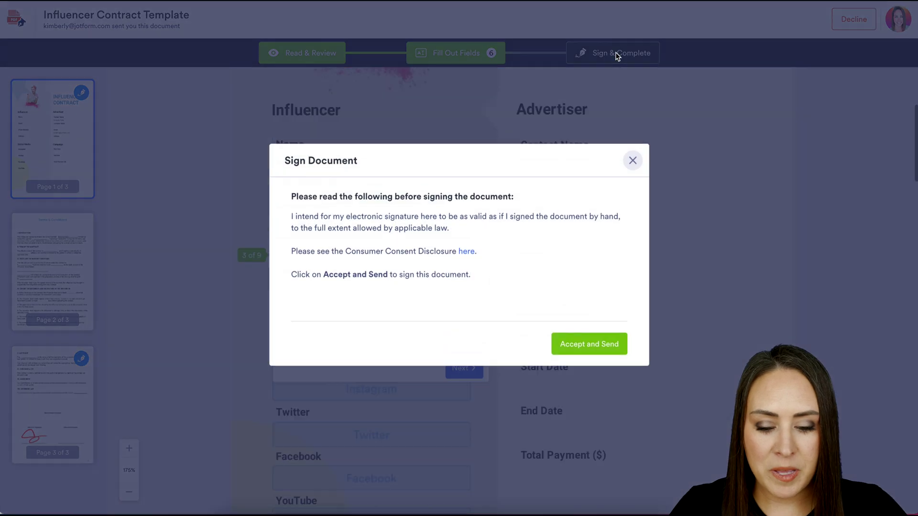
Accept the terms to submit the influencer's signature, then go to the Sign Inbox
{"action": "left_click", "coordinate": [580, 343]}
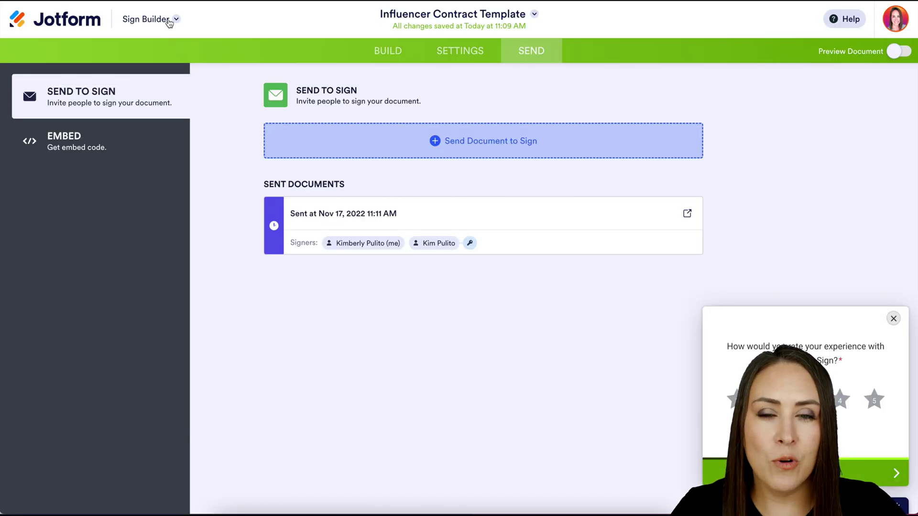
{"action": "left_click", "coordinate": [170, 20]}
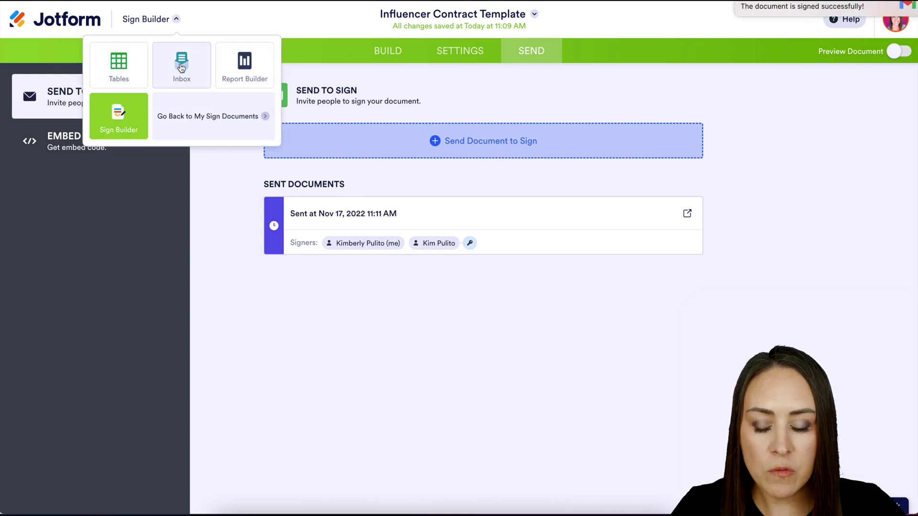
{"action": "left_click", "coordinate": [181, 66]}
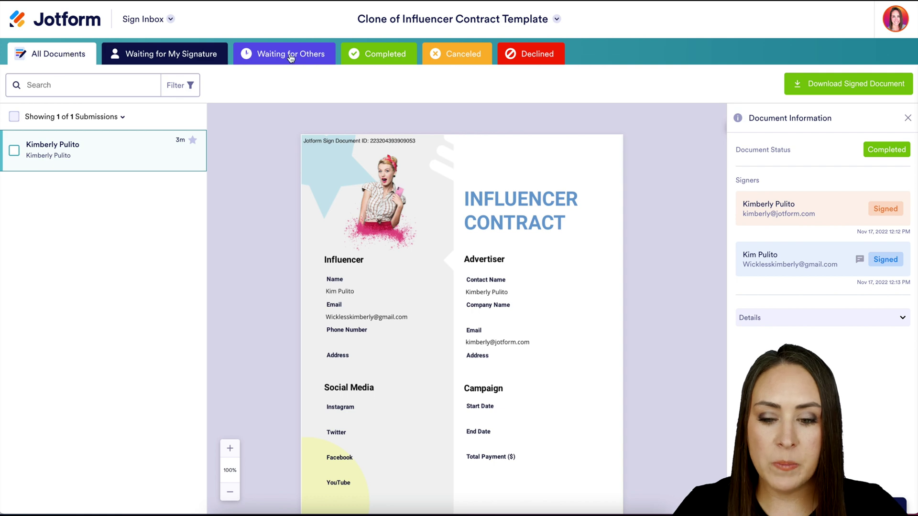
Show only Completed documents and scroll down to the signed contract's audit trail
{"action": "left_click", "coordinate": [396, 52]}
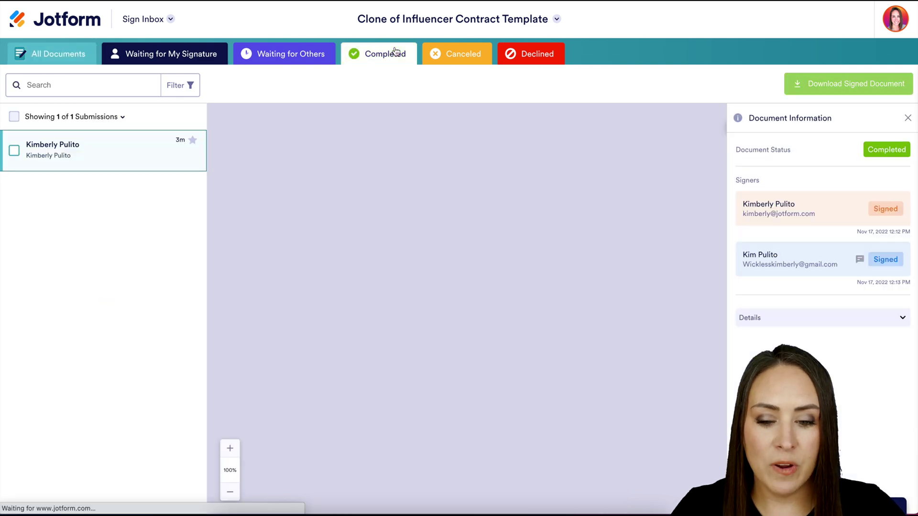
{"action": "scroll", "coordinate": [526, 338], "scroll_direction": "down", "scroll_amount": 15}
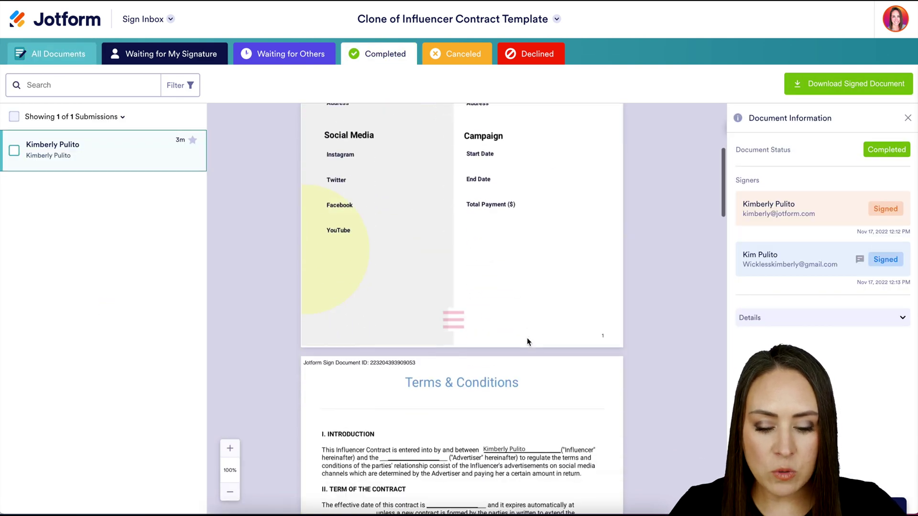
{"action": "scroll", "coordinate": [526, 337], "scroll_direction": "down", "scroll_amount": 15}
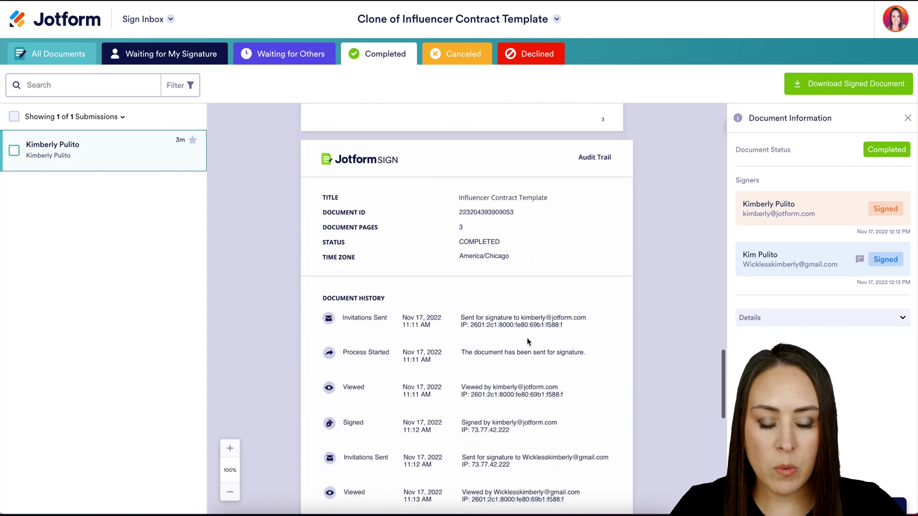